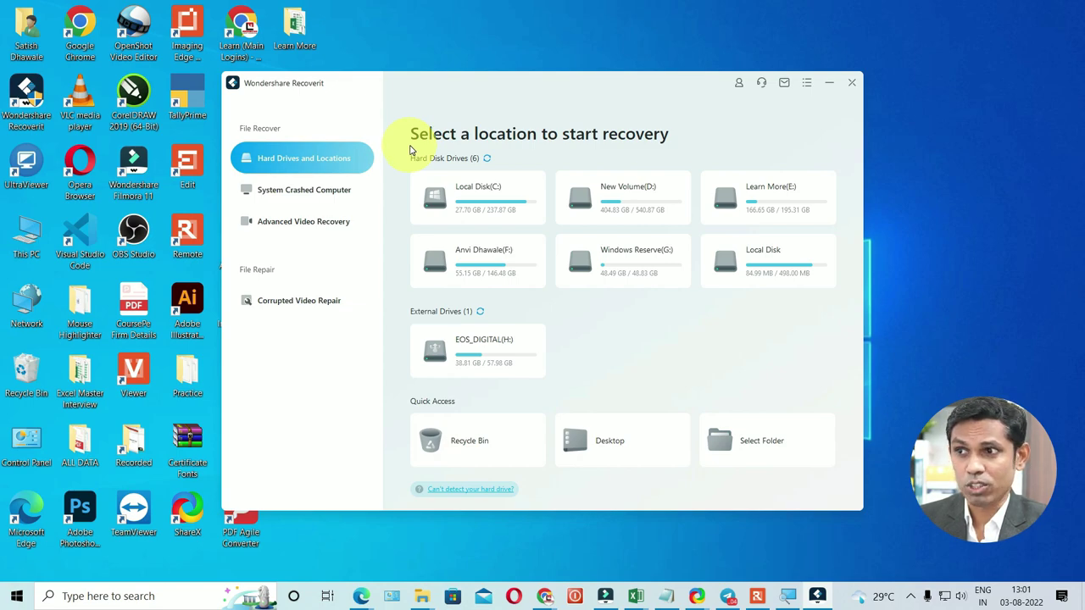
Open the DCIM\101MSDCF folder on the EOS_DIGITAL (H:) drive in File Explorer to check its contents.
{"action": "key", "text": "super+e"}
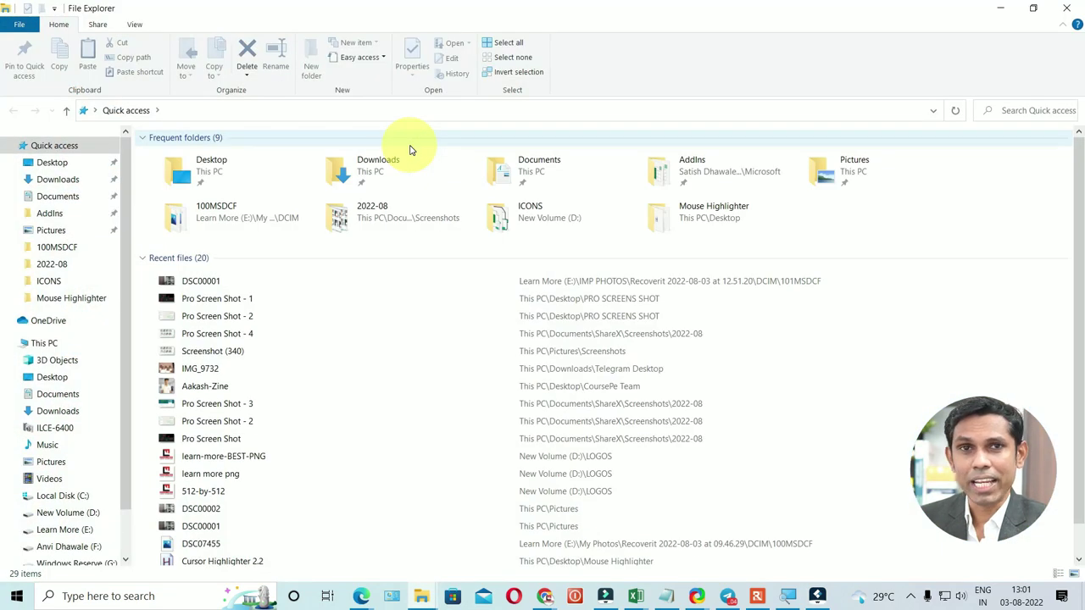
{"action": "left_click", "coordinate": [41, 342]}
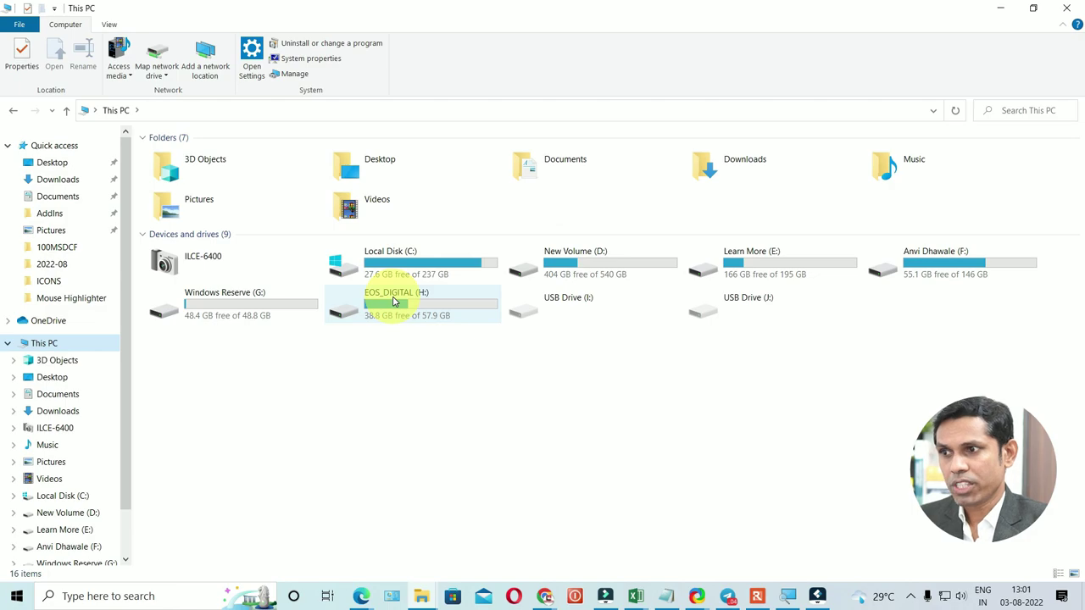
{"action": "double_click", "coordinate": [393, 301]}
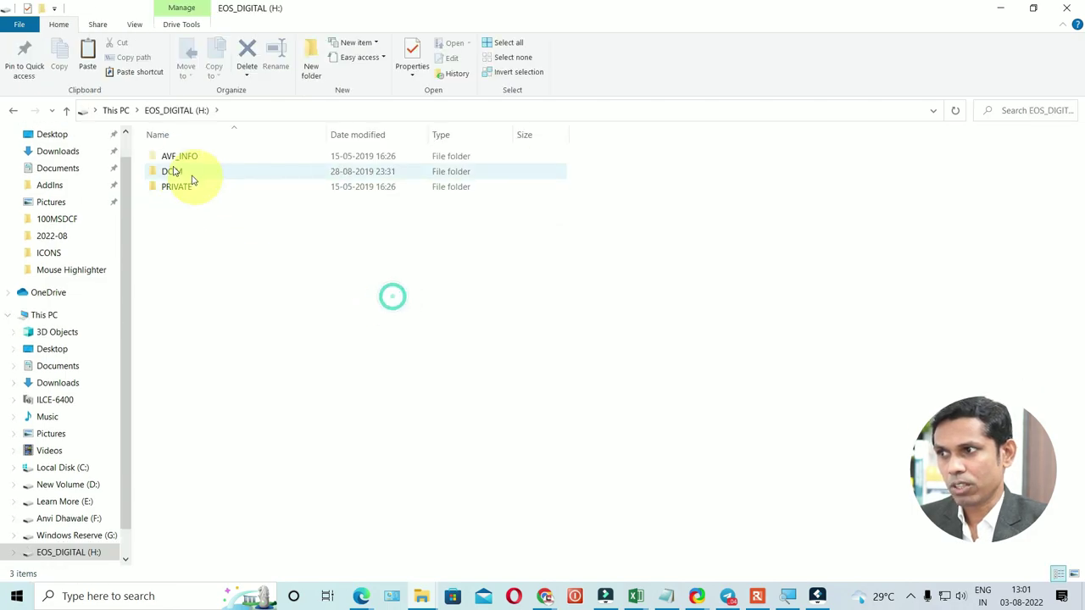
{"action": "left_click", "coordinate": [168, 174]}
{"action": "double_click", "coordinate": [169, 175]}
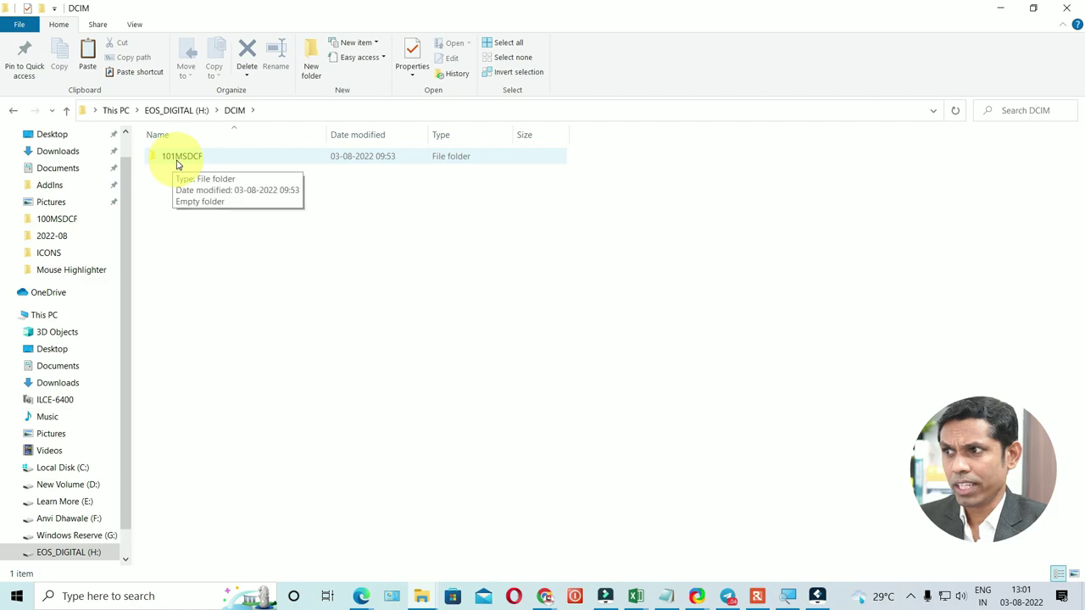
{"action": "double_click", "coordinate": [174, 158]}
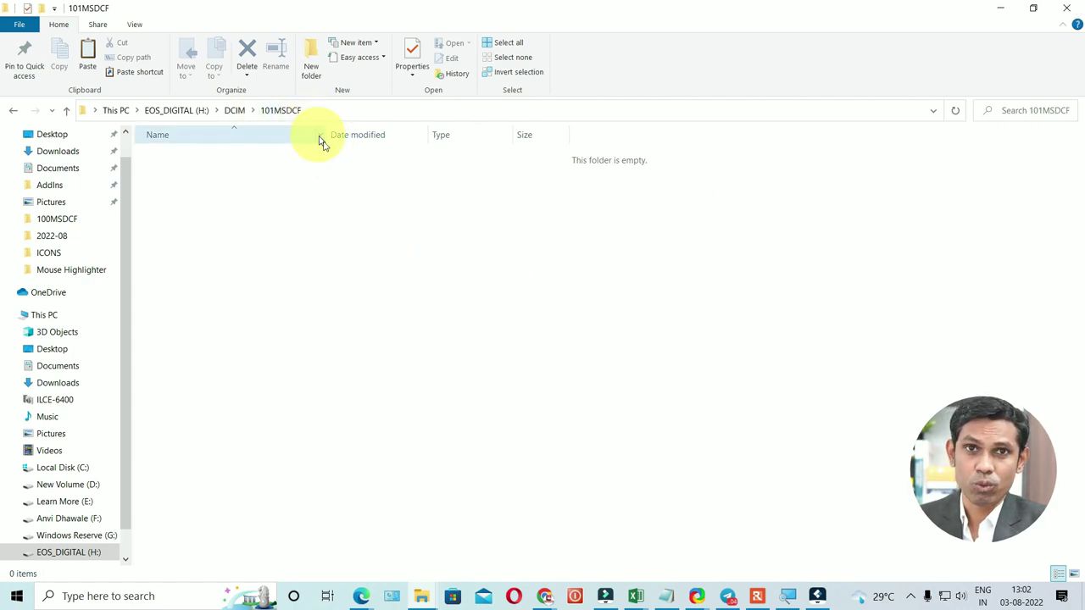
Switch to Wondershare Recoverit and review the System Crashed Computer, Advanced Video Recovery and Corrupted Video Repair pages, ending on Hard Drives and Locations.
{"action": "left_click", "coordinate": [818, 595]}
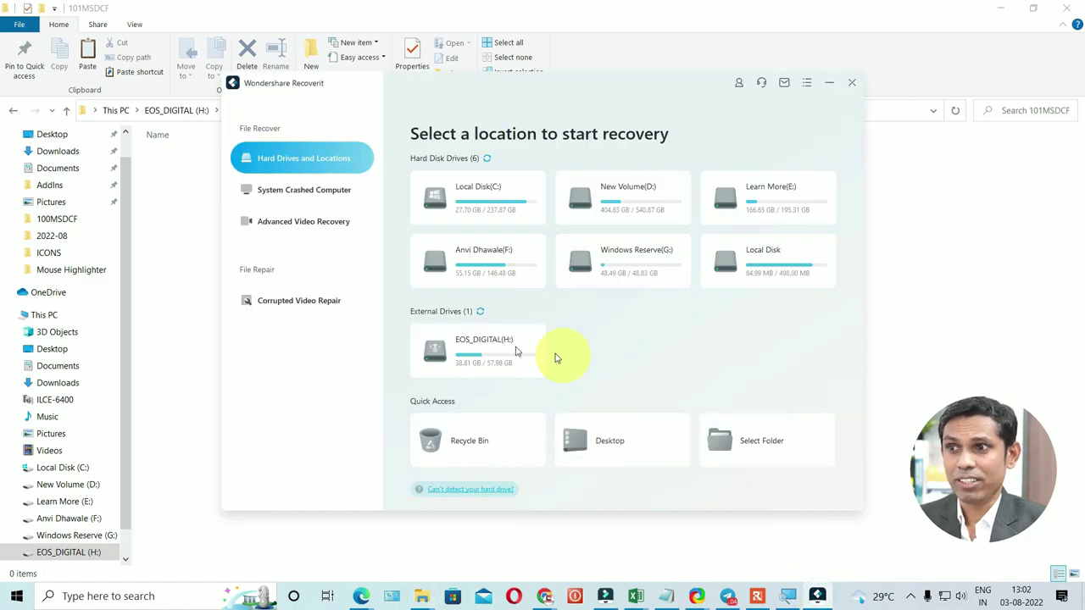
{"action": "mouse_move", "coordinate": [484, 347]}
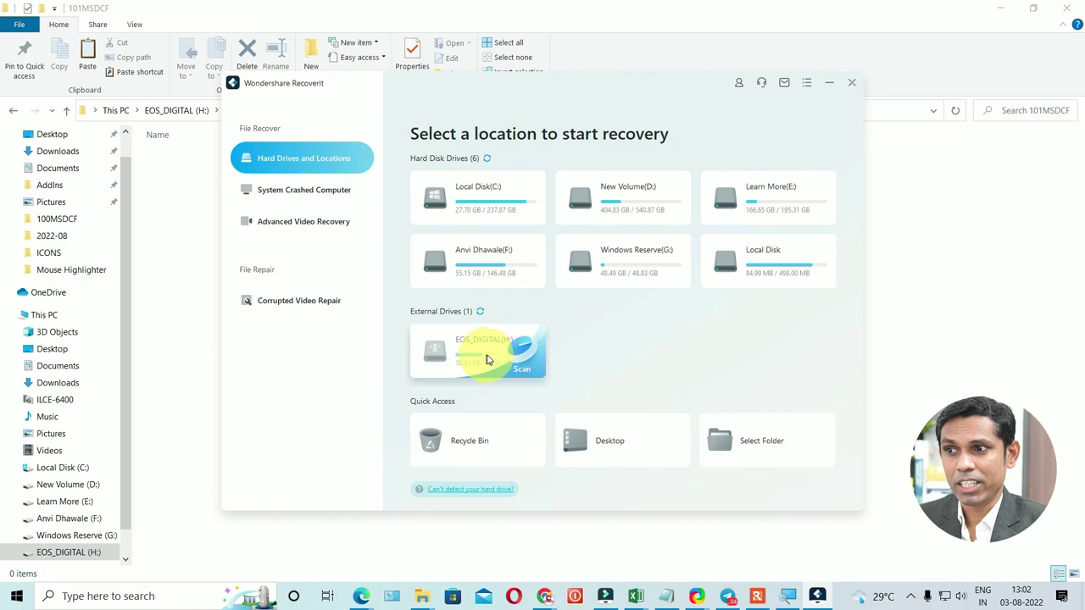
{"action": "left_click", "coordinate": [522, 363]}
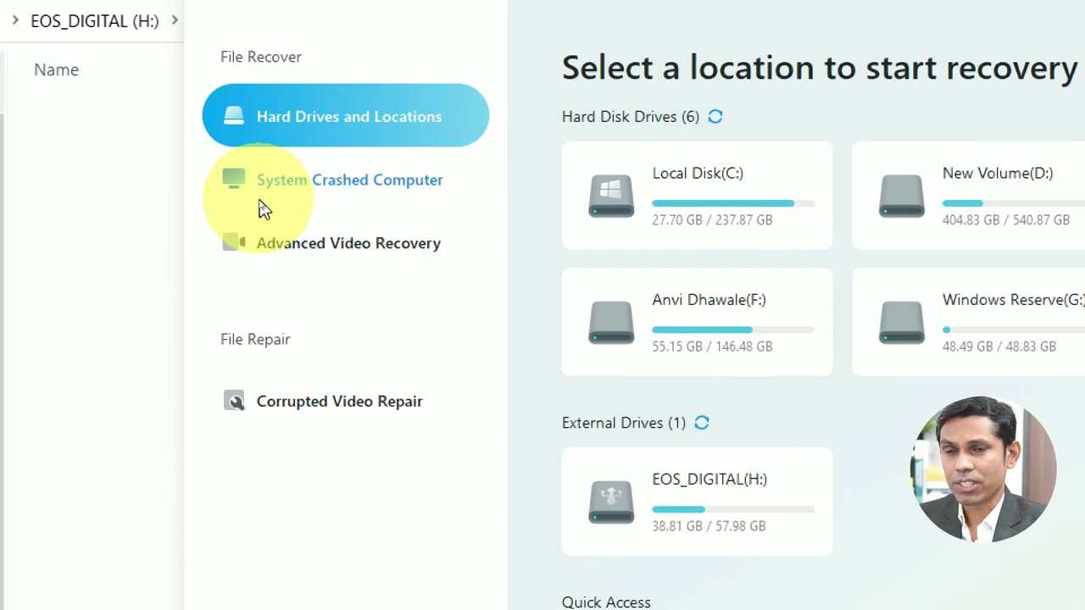
{"action": "left_click", "coordinate": [263, 208]}
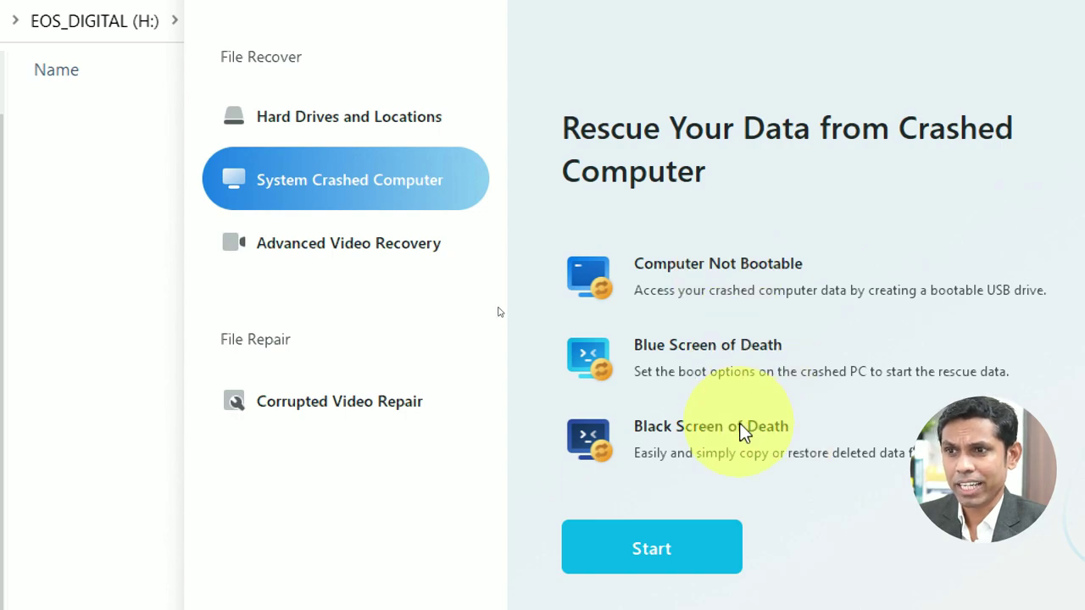
{"action": "left_click", "coordinate": [347, 248]}
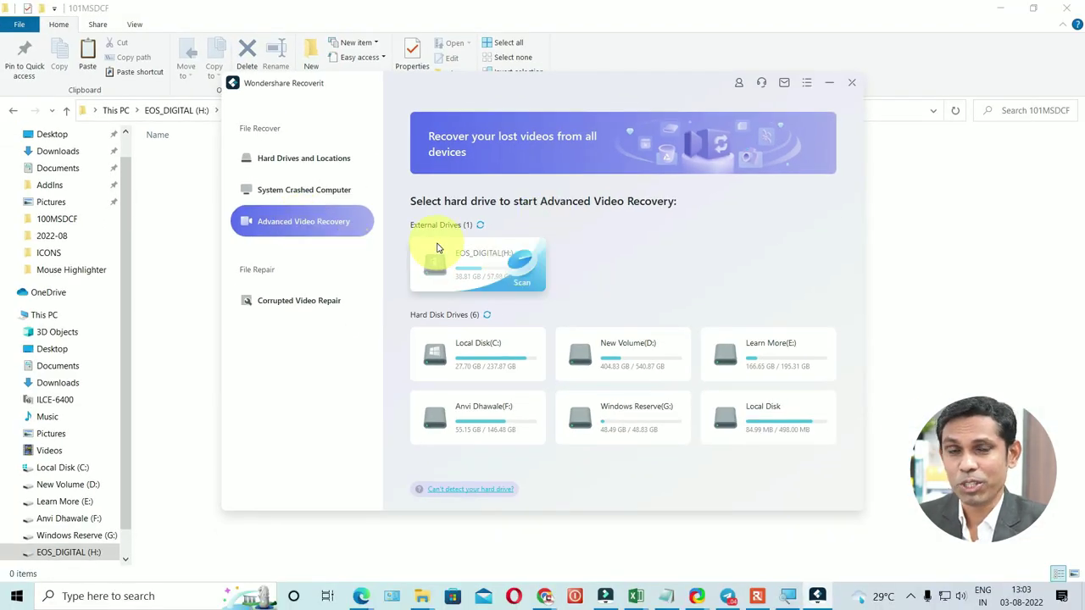
{"action": "left_click", "coordinate": [284, 305]}
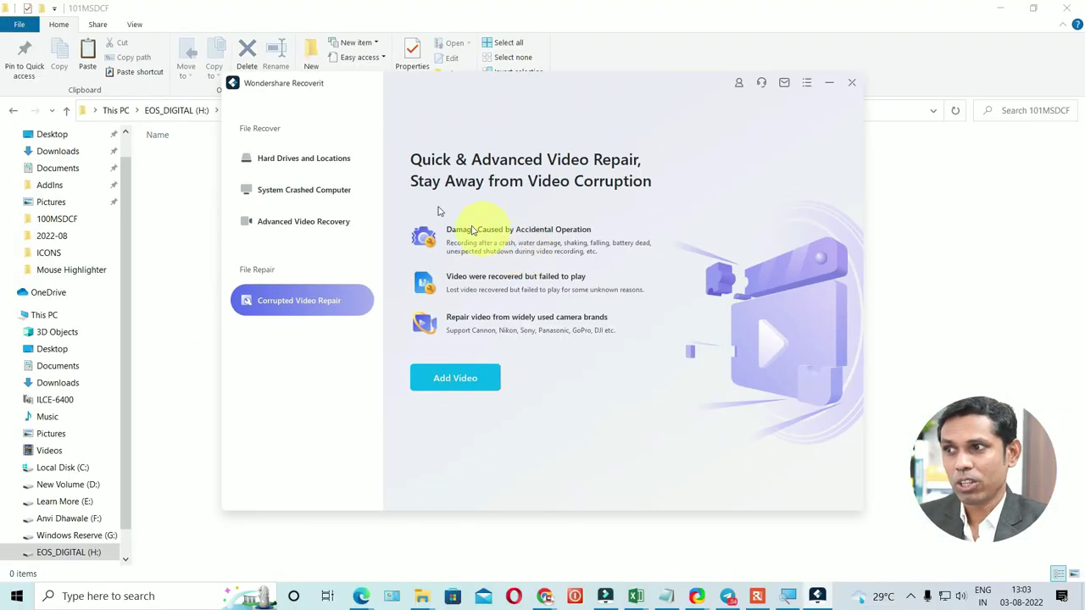
{"action": "left_click", "coordinate": [320, 164]}
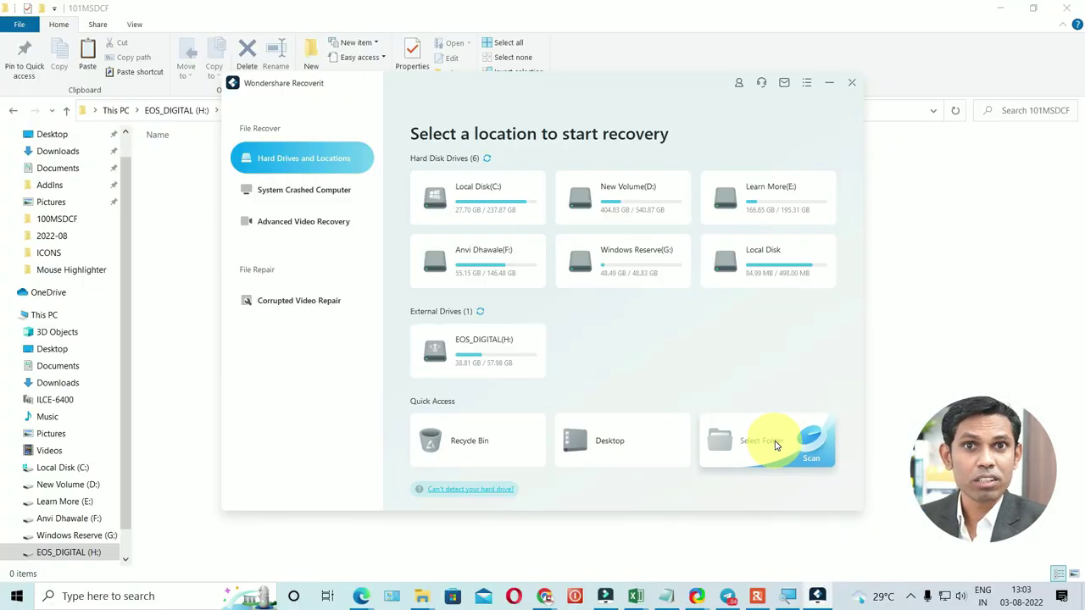
Choose the folder H:\DCIM\101MSDCF as the recovery location and scan it for lost files.
{"action": "left_click", "coordinate": [774, 444]}
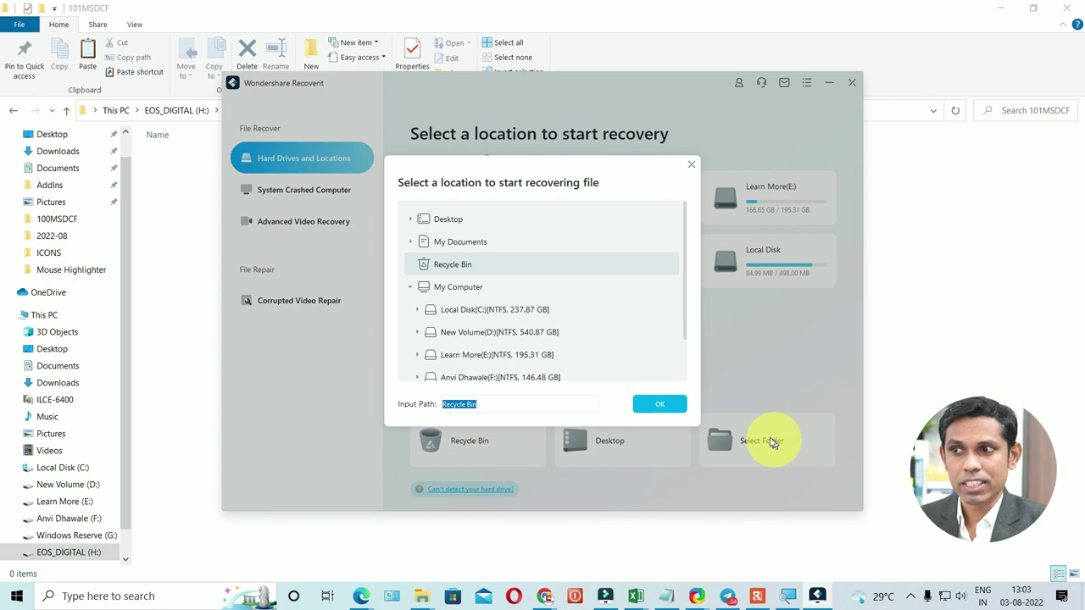
{"action": "scroll", "coordinate": [462, 293], "scroll_direction": "down", "scroll_amount": 1}
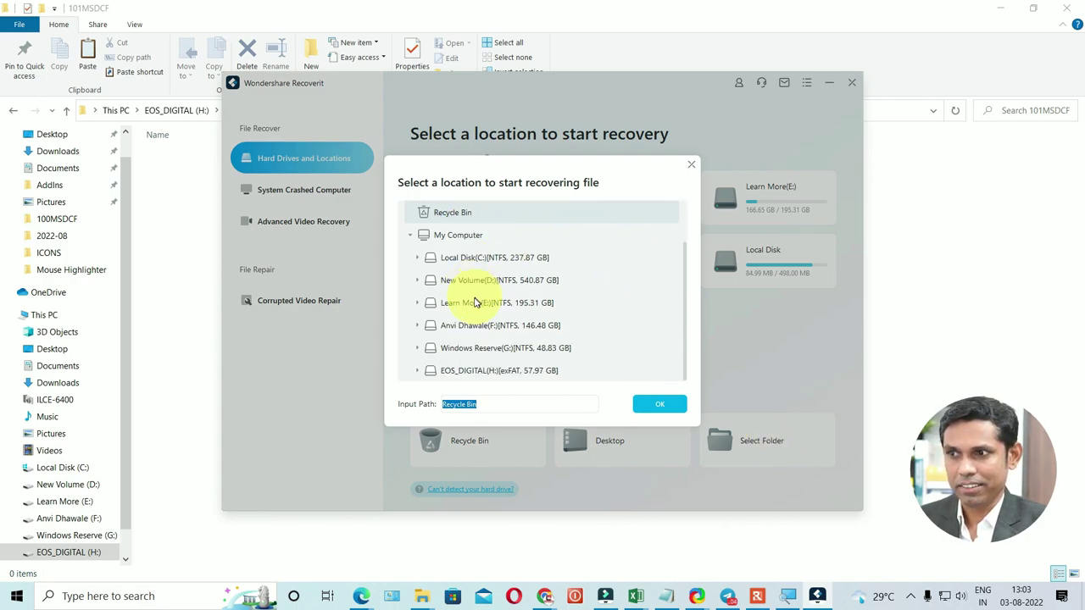
{"action": "scroll", "coordinate": [449, 301], "scroll_direction": "up", "scroll_amount": 1}
{"action": "scroll", "coordinate": [448, 300], "scroll_direction": "down", "scroll_amount": 1}
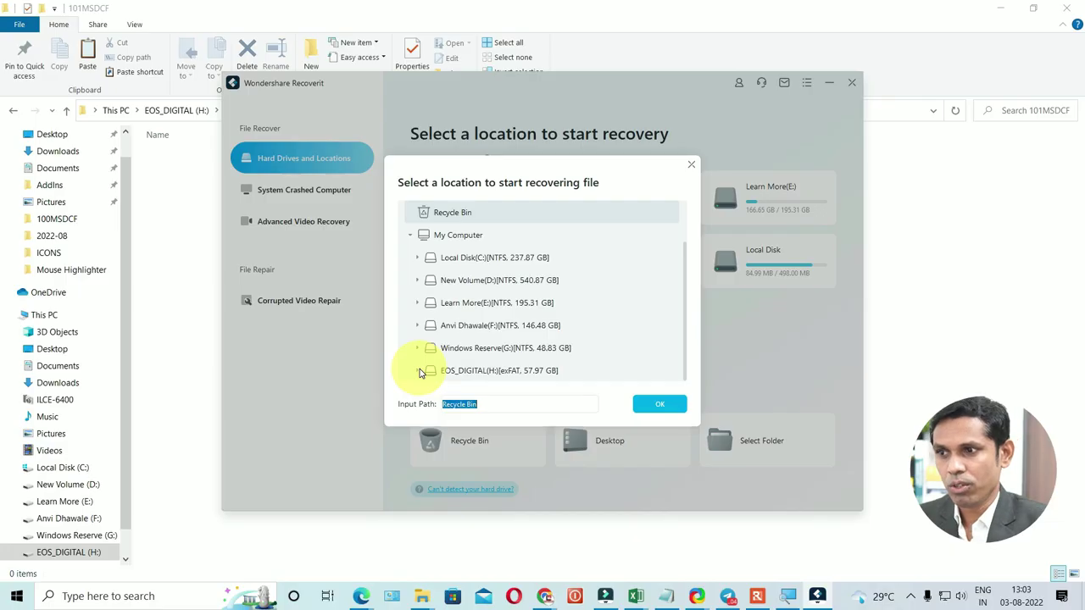
{"action": "left_click", "coordinate": [420, 378]}
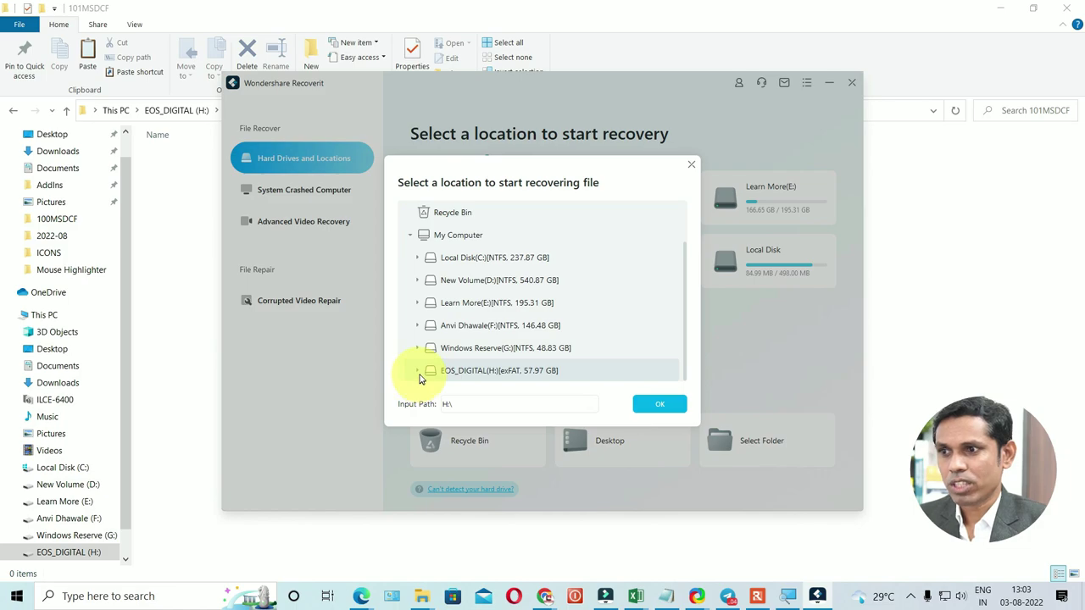
{"action": "left_click", "coordinate": [417, 373]}
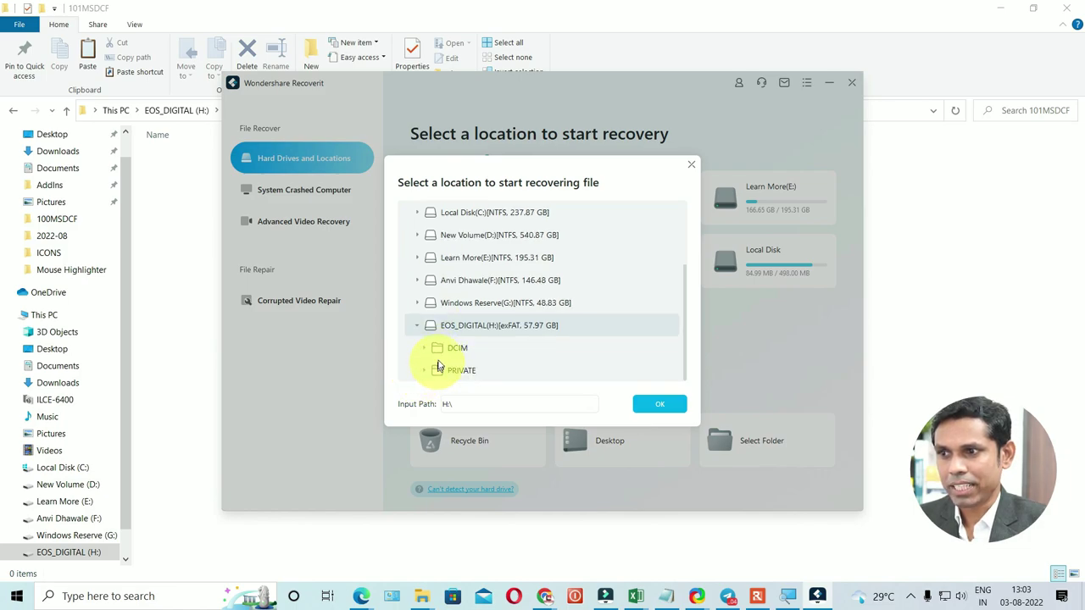
{"action": "left_click", "coordinate": [431, 351]}
{"action": "left_click", "coordinate": [425, 348]}
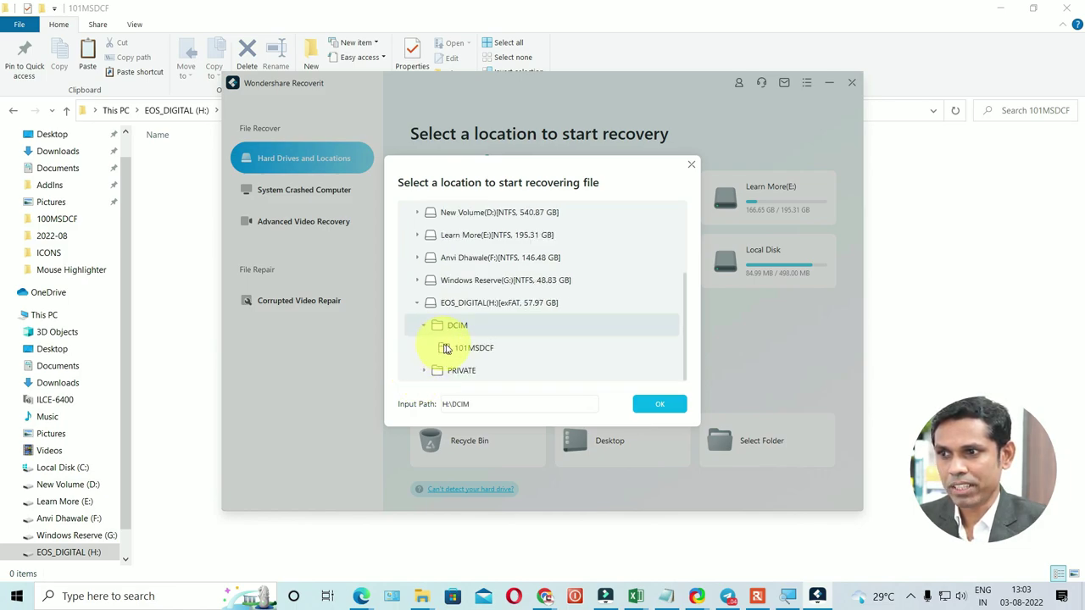
{"action": "left_click", "coordinate": [478, 351]}
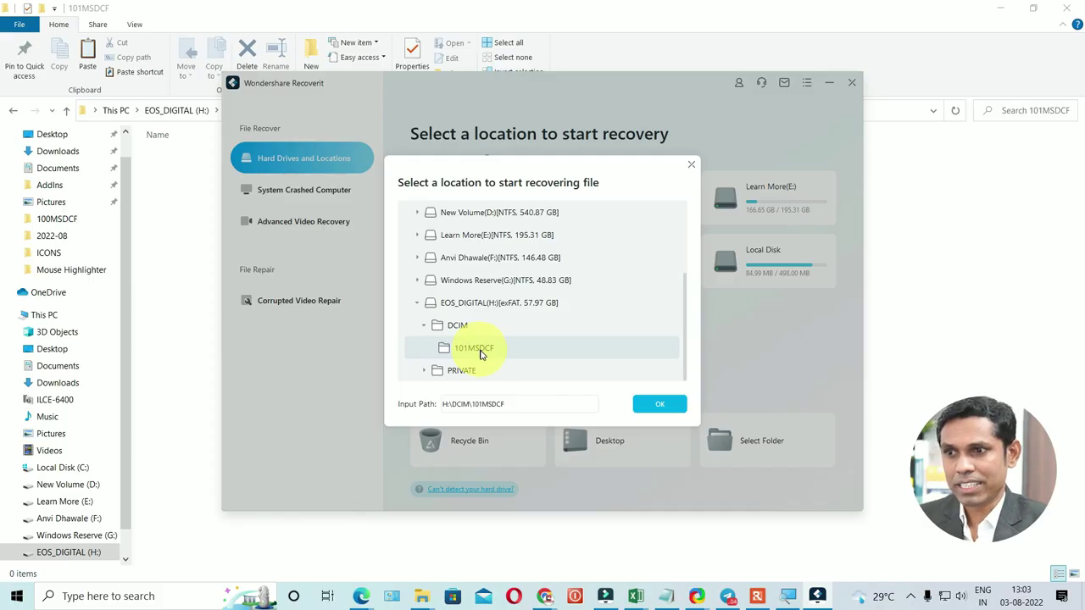
{"action": "left_click", "coordinate": [663, 404]}
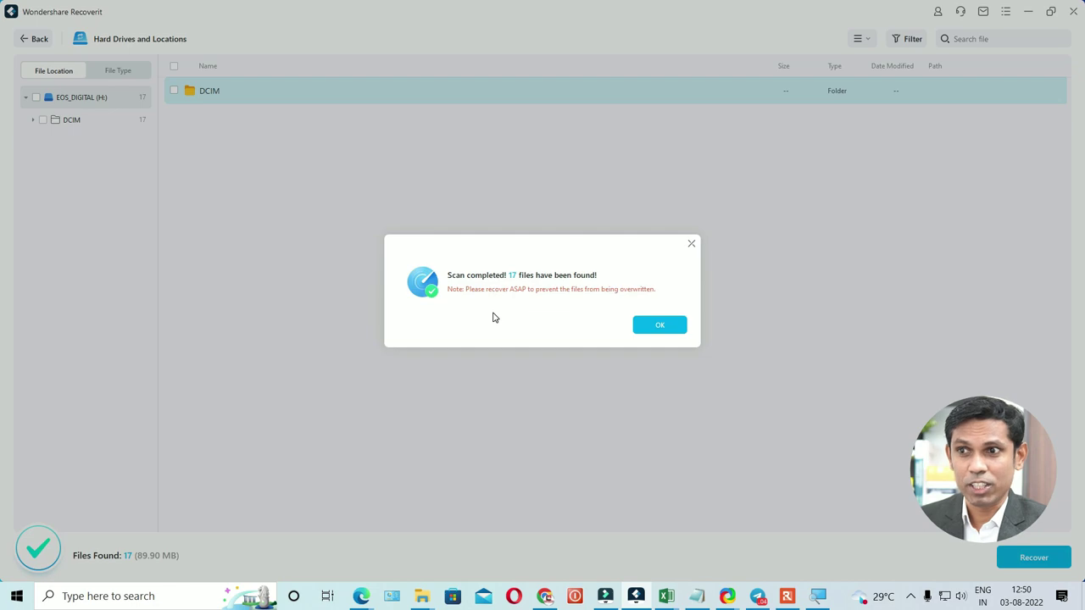
Dismiss the scan summary and list the files found in the 101MSDCF folder under DCIM.
{"action": "left_click", "coordinate": [659, 327]}
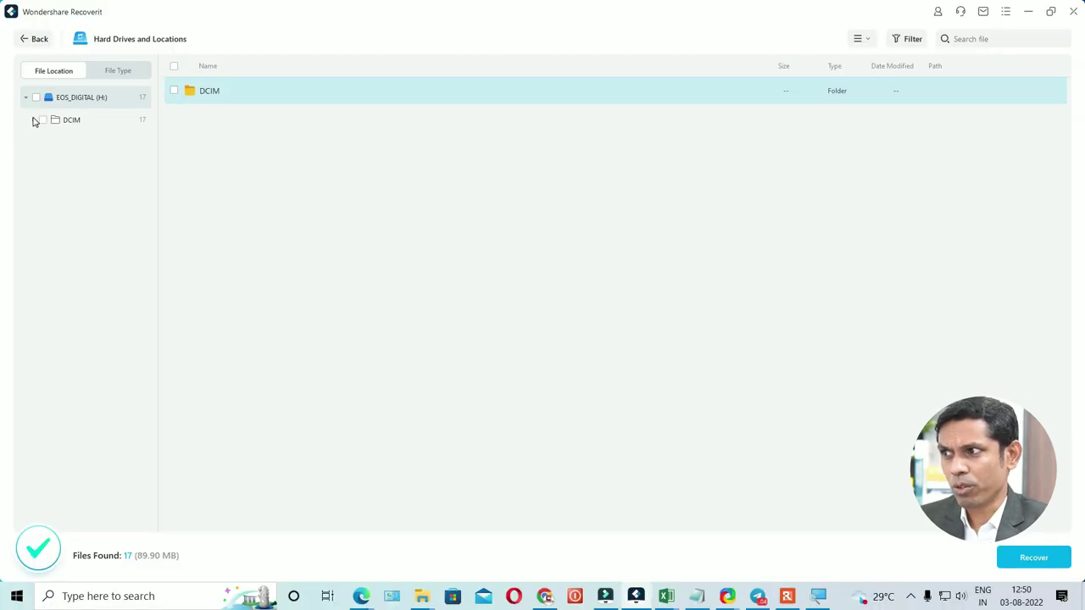
{"action": "left_click", "coordinate": [32, 123]}
{"action": "left_click", "coordinate": [73, 146]}
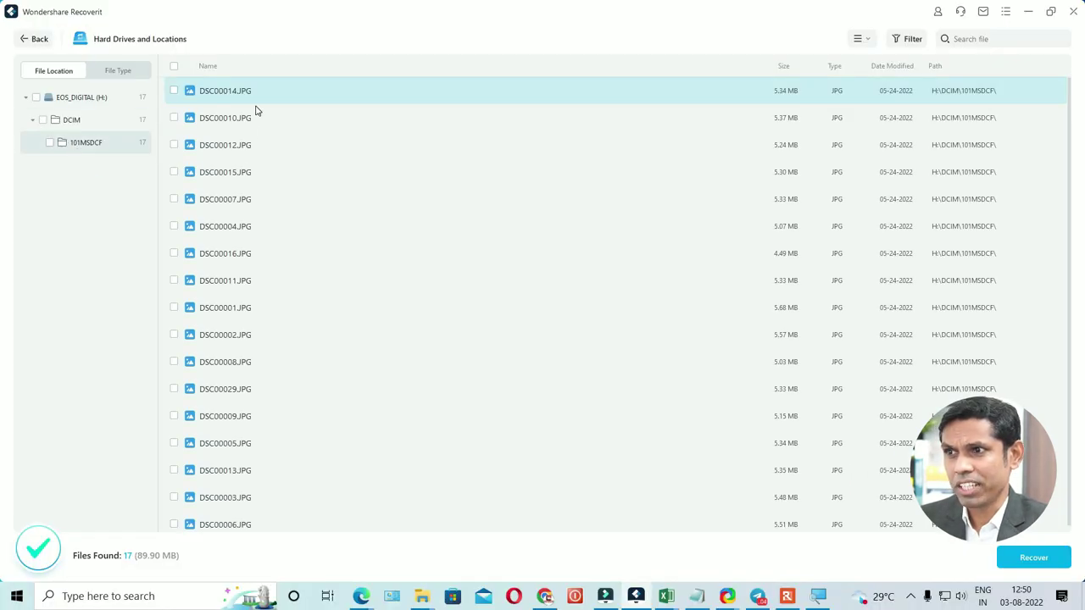
{"action": "scroll", "coordinate": [263, 127], "scroll_direction": "down", "scroll_amount": 1}
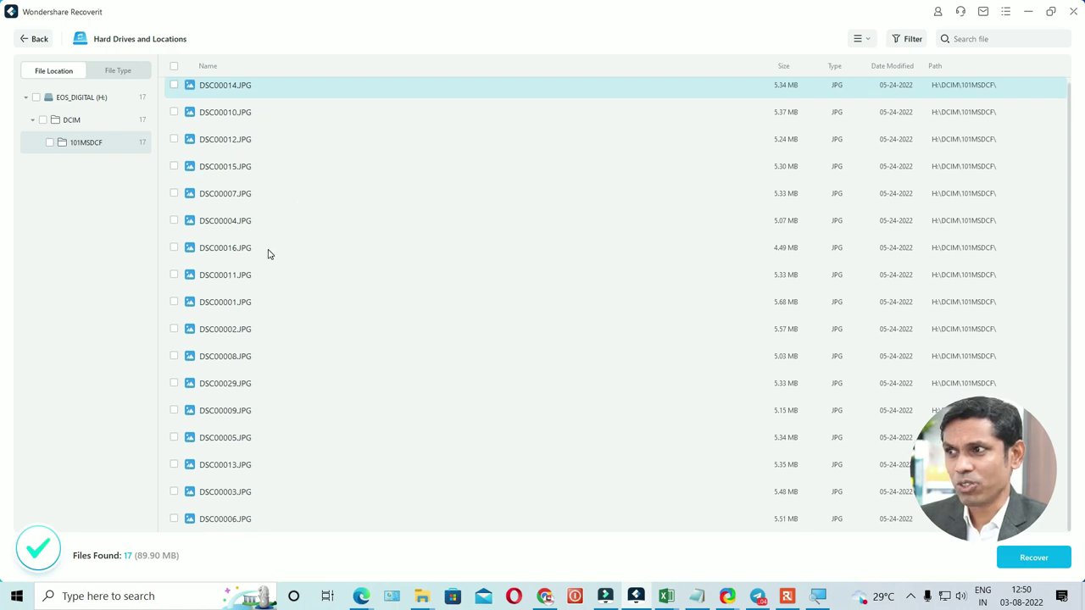
Select all the JPG files found in the 101MSDCF folder for recovery.
{"action": "left_click", "coordinate": [174, 86]}
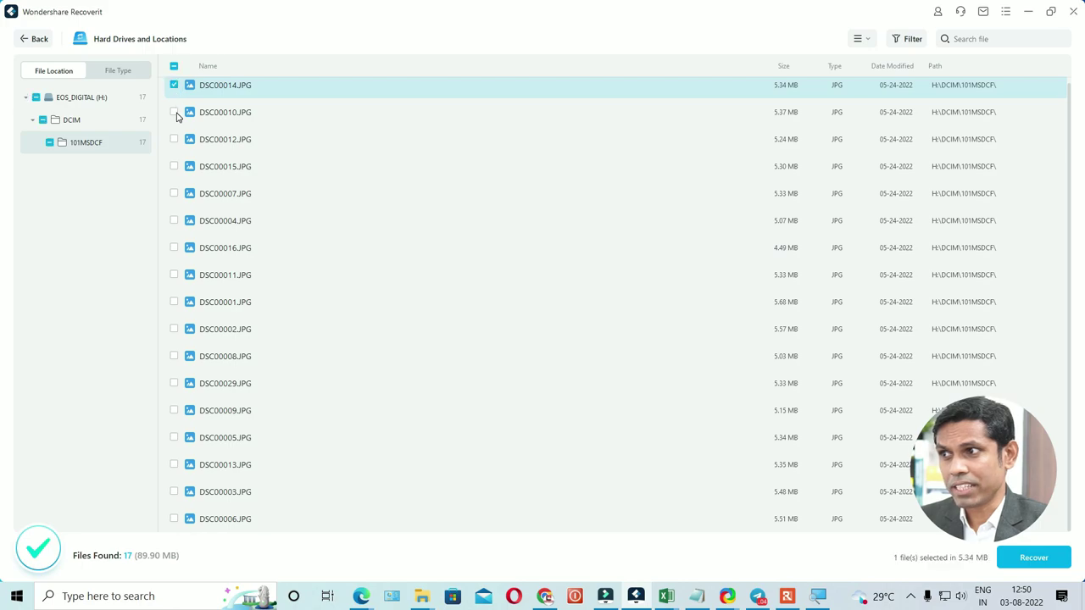
{"action": "left_click", "coordinate": [173, 112]}
{"action": "left_click", "coordinate": [174, 68]}
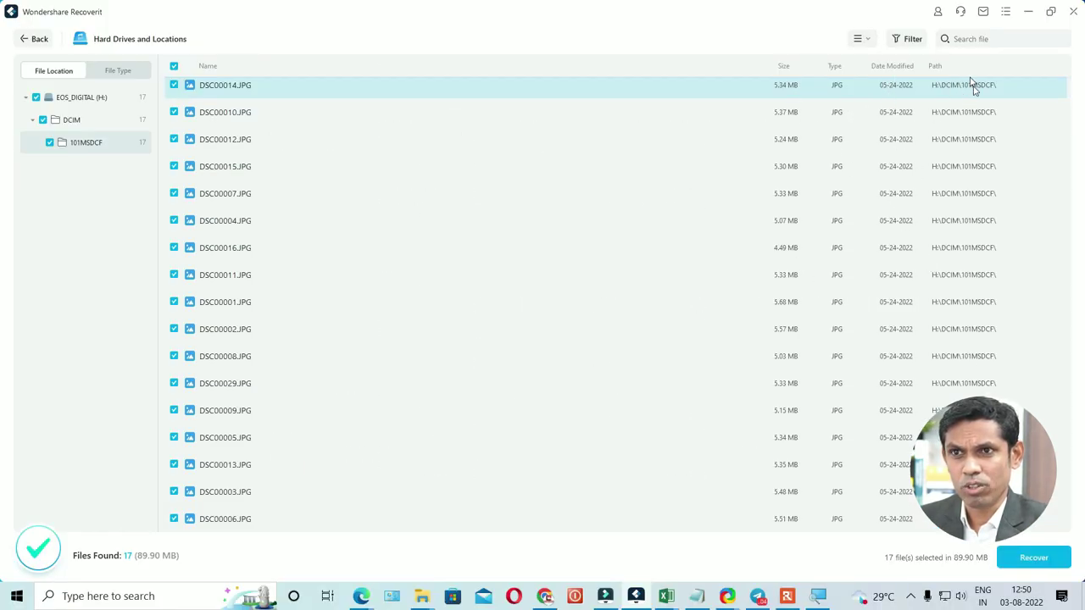
Recover the selected files into a new folder named IMP PHOTOS on the Learn More (E:) drive.
{"action": "left_click", "coordinate": [1049, 565]}
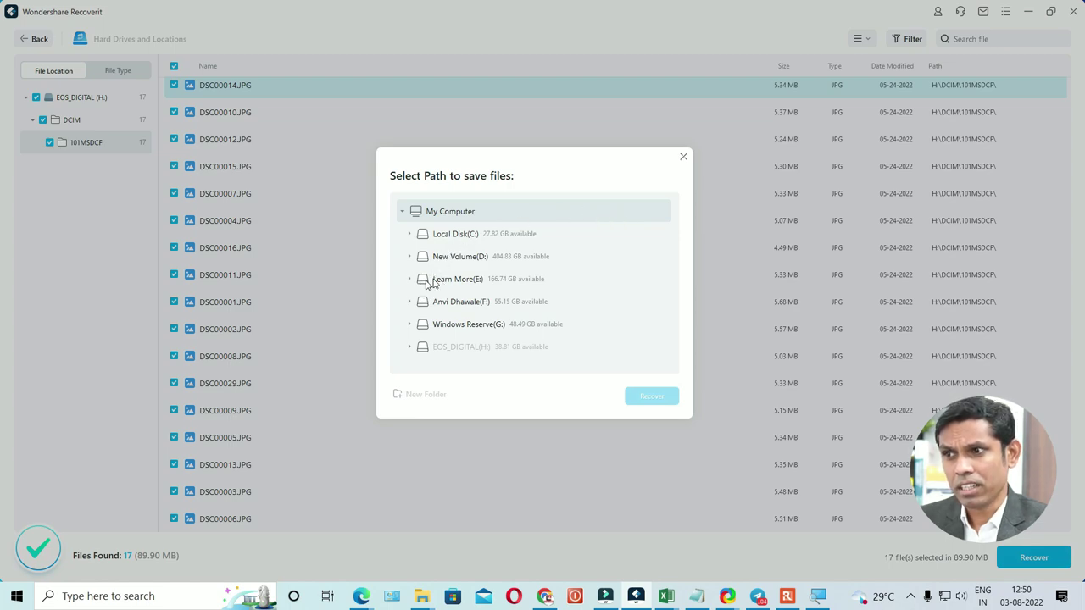
{"action": "left_click", "coordinate": [435, 282]}
{"action": "left_click", "coordinate": [410, 281]}
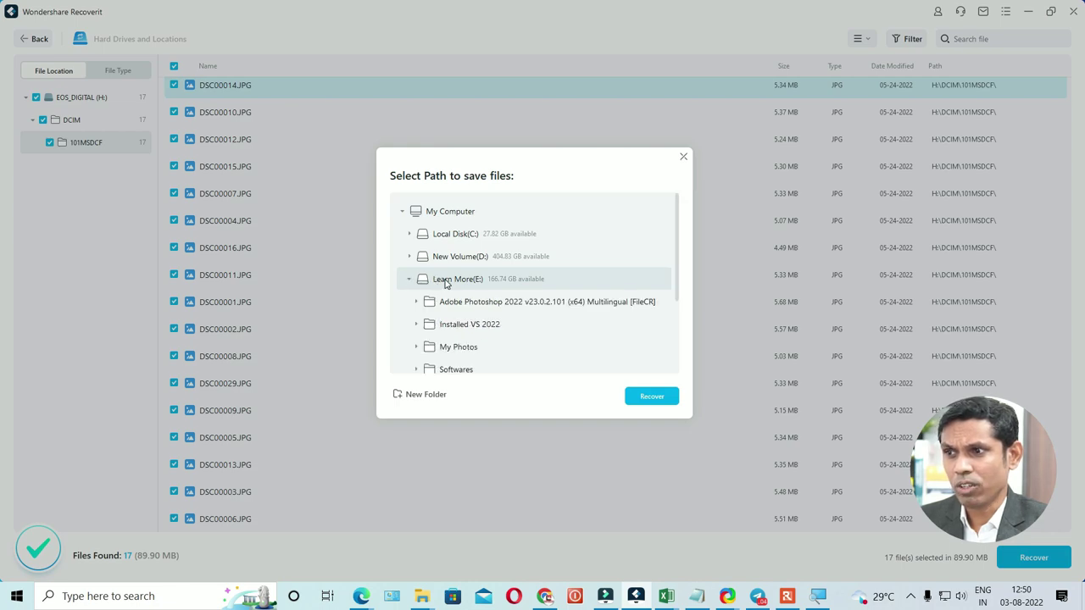
{"action": "left_click", "coordinate": [427, 395]}
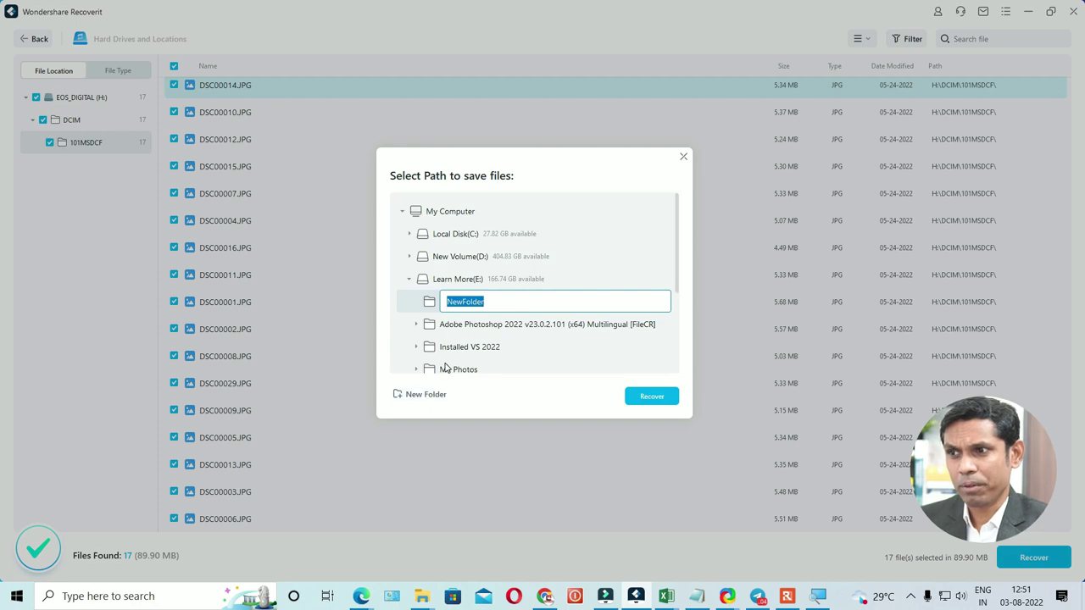
{"action": "key", "text": "BackSpace"}
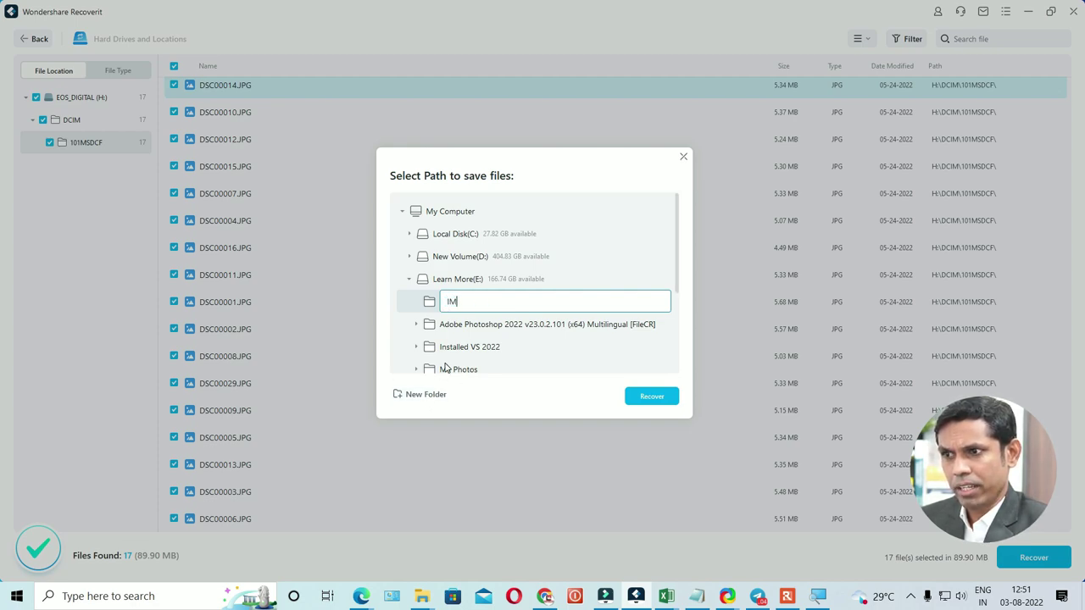
{"action": "type", "text": "IMP PHOTOS"}
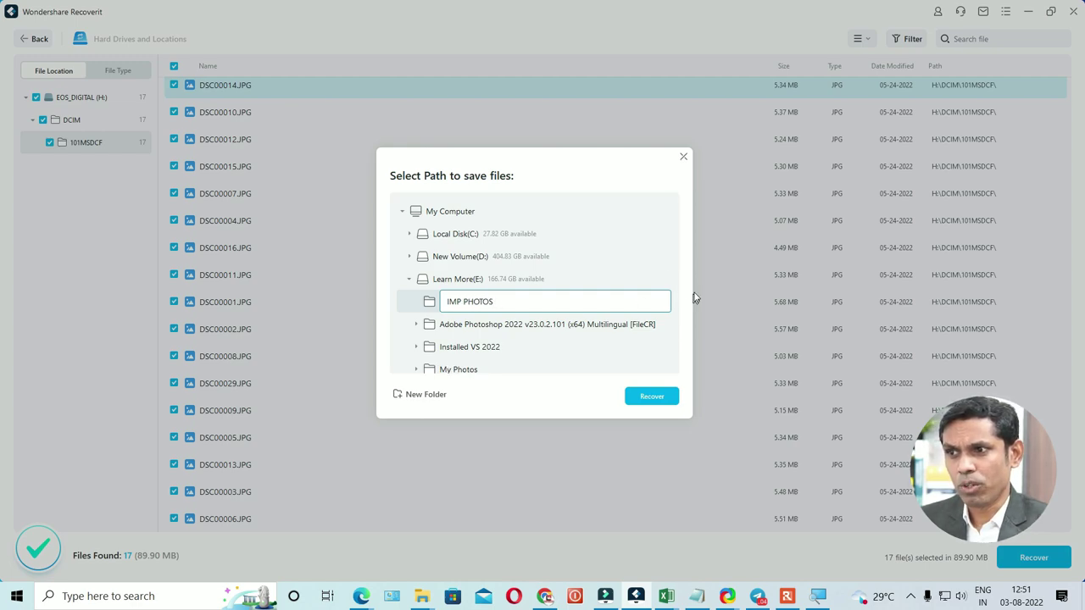
{"action": "left_click", "coordinate": [439, 305]}
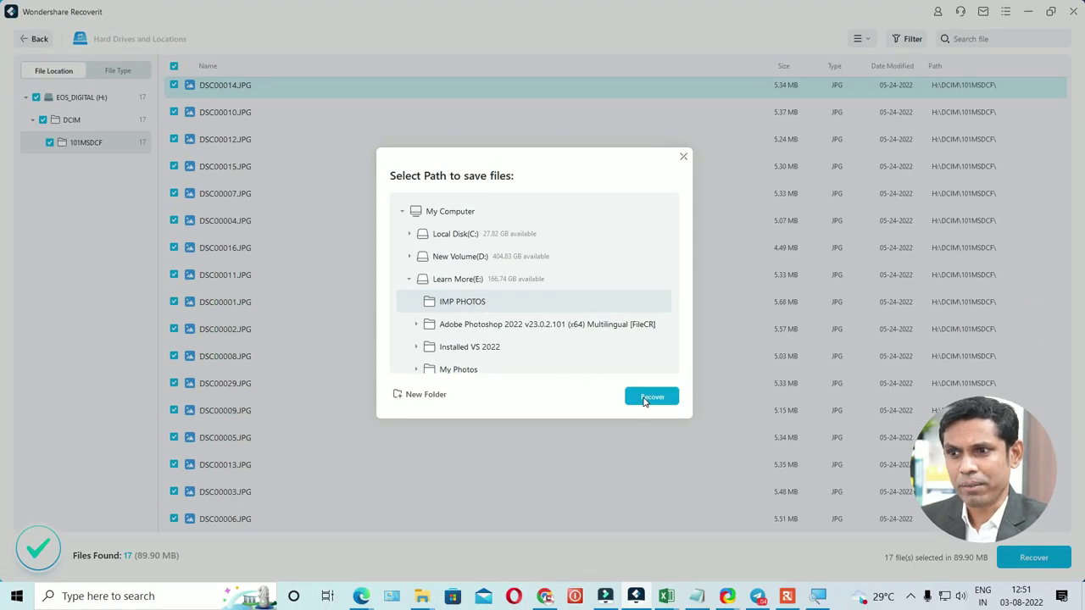
{"action": "left_click", "coordinate": [645, 397]}
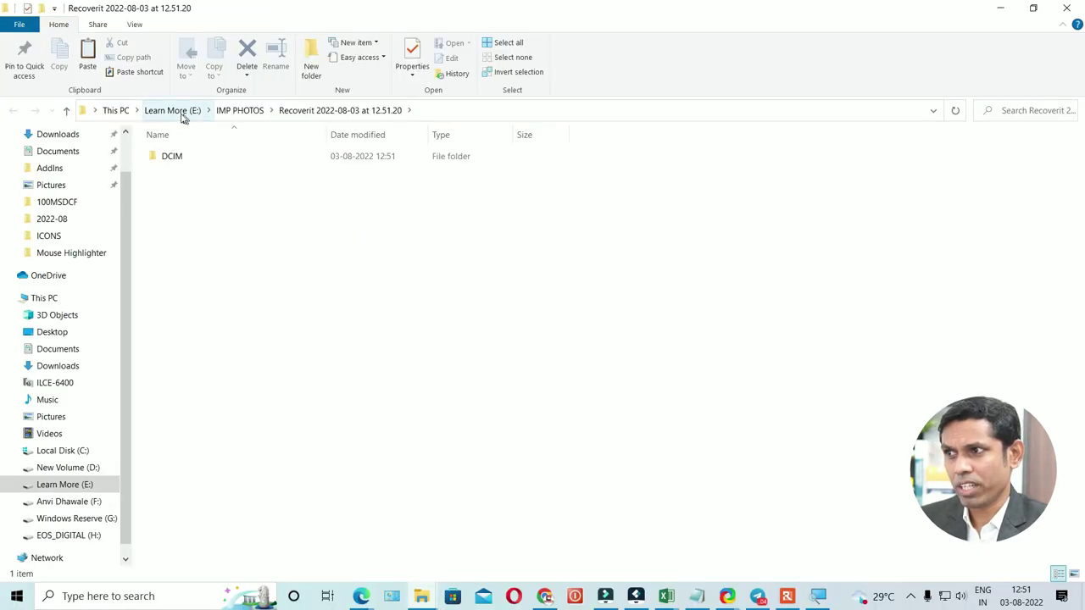
Open the recovered DCIM\101MSDCF folder and view its photos one after another, starting with DSC00001.
{"action": "double_click", "coordinate": [176, 157]}
{"action": "double_click", "coordinate": [177, 157]}
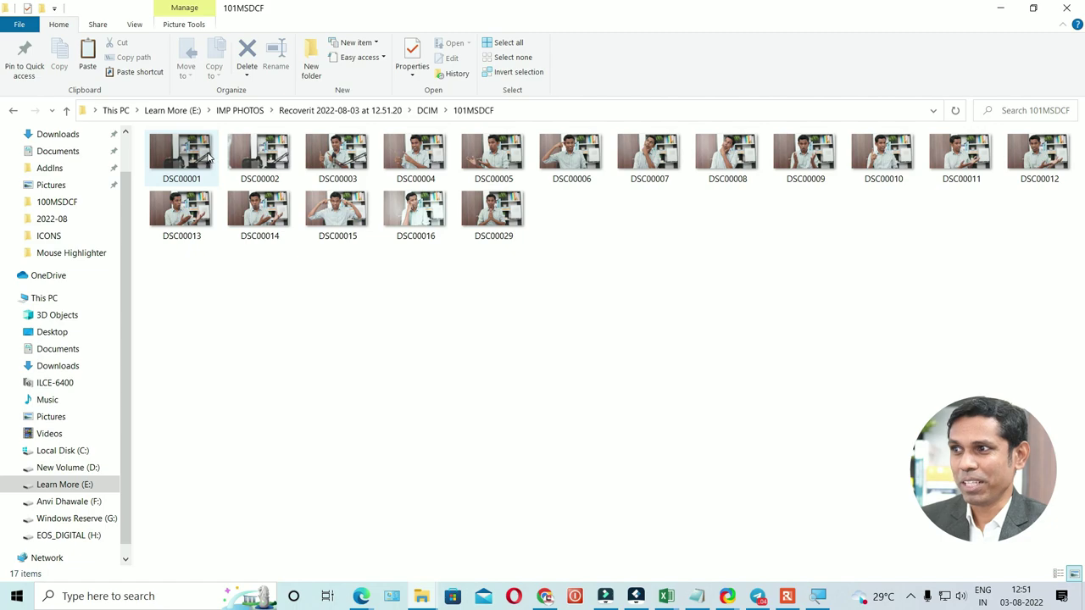
{"action": "left_click", "coordinate": [203, 158]}
{"action": "double_click", "coordinate": [203, 159]}
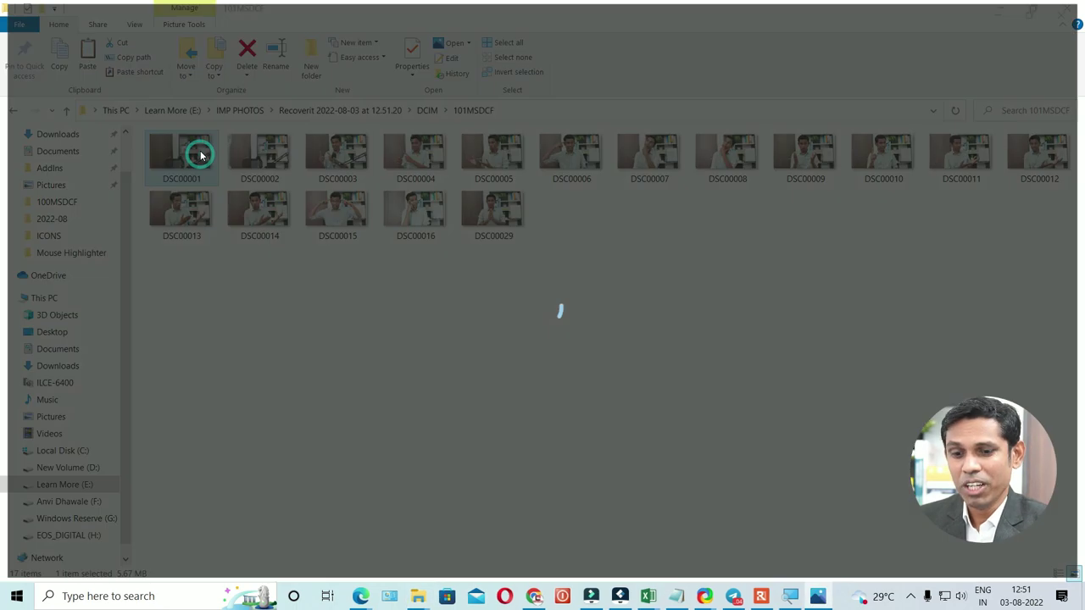
{"action": "key", "text": "Right"}
{"action": "key", "text": "Right"}
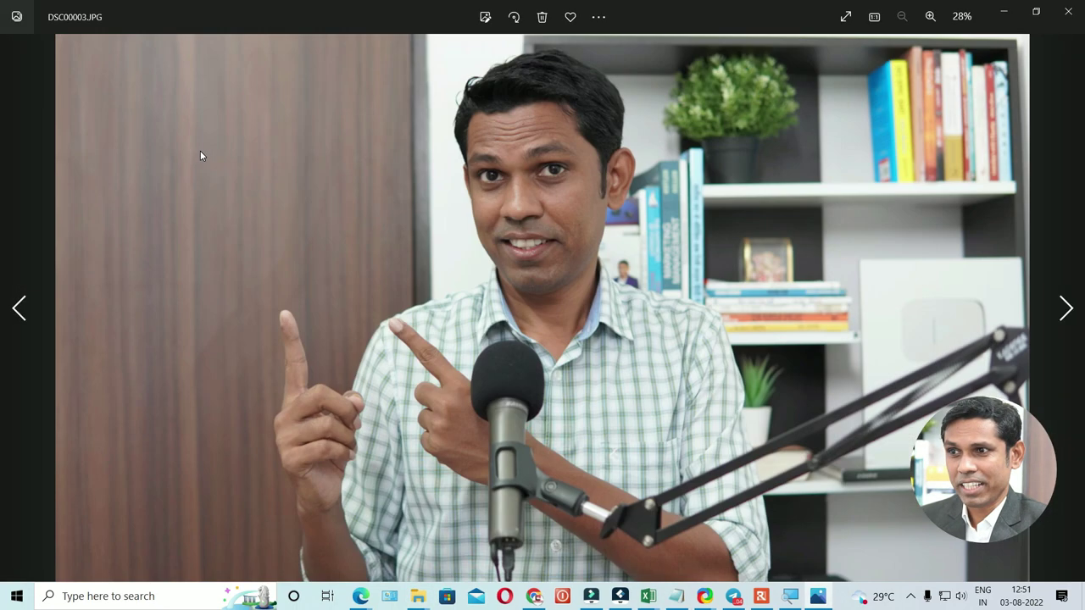
{"action": "key", "text": "Right"}
{"action": "key", "text": "Right"}
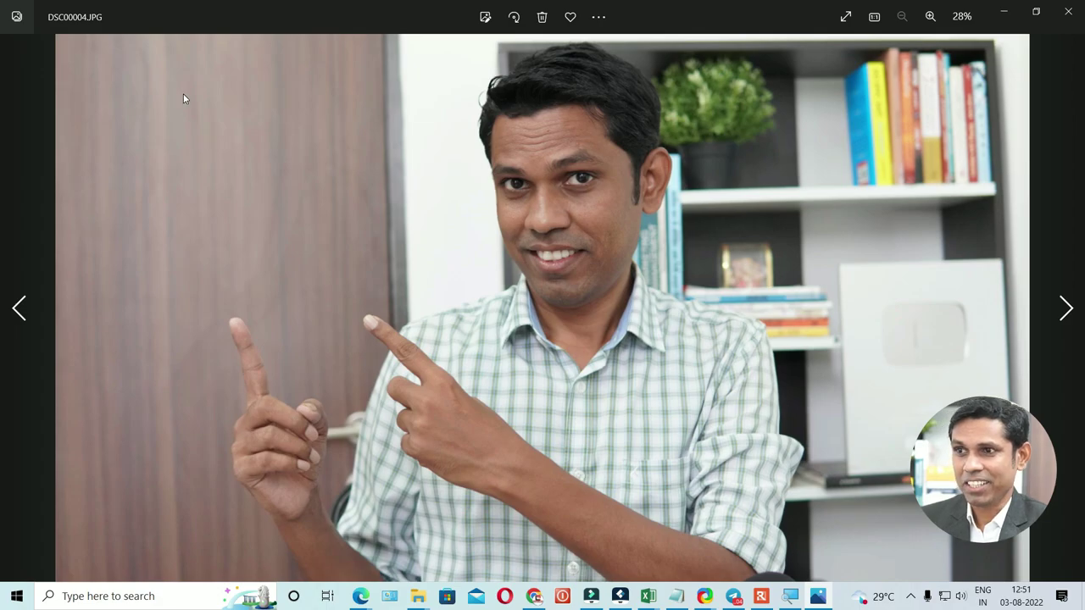